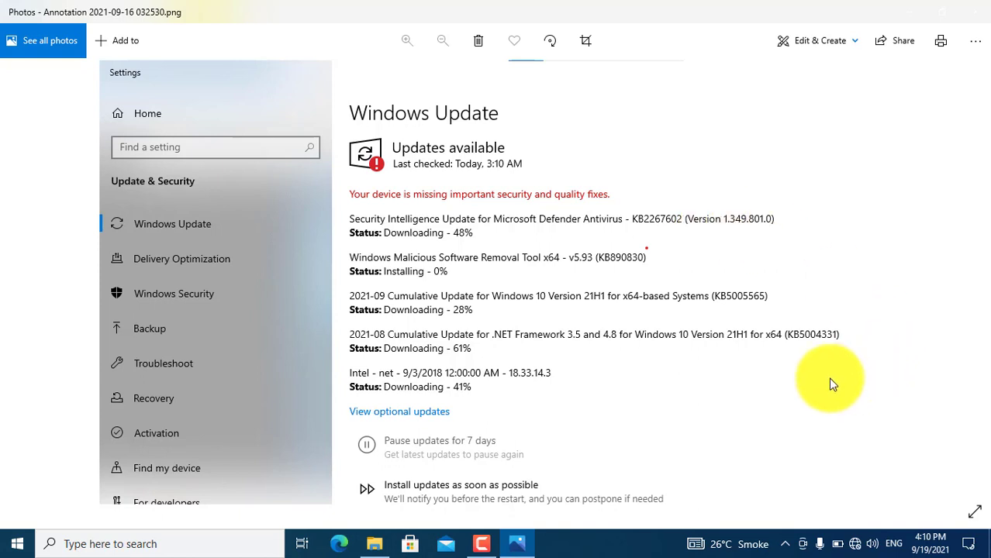
- Open Windows Security to review the device's protection overview, and close it
click(784, 543)
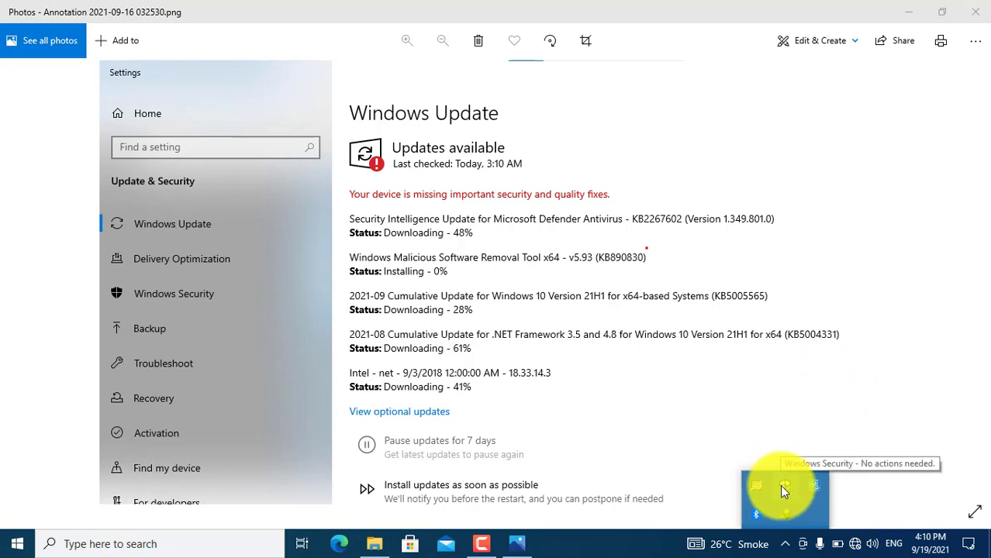
click(783, 489)
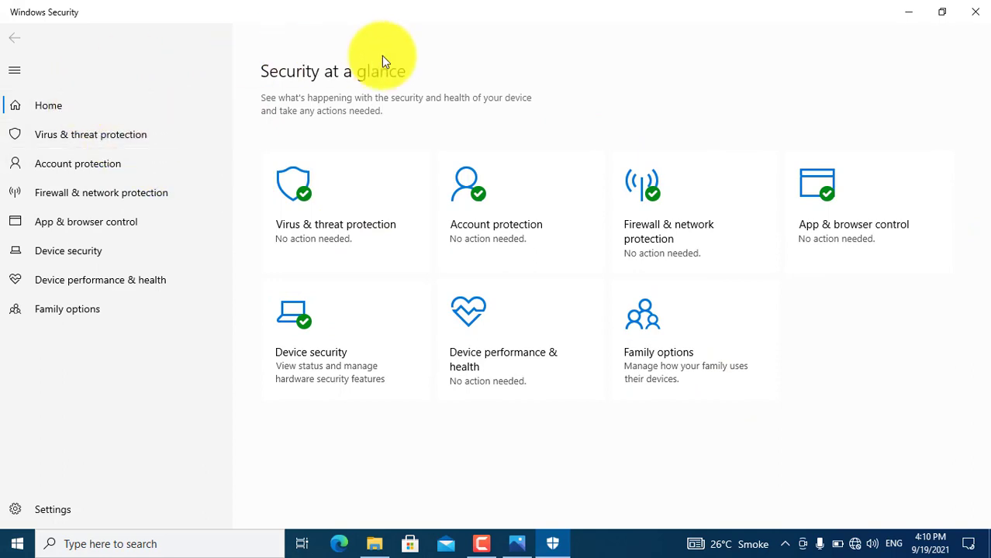
click(976, 15)
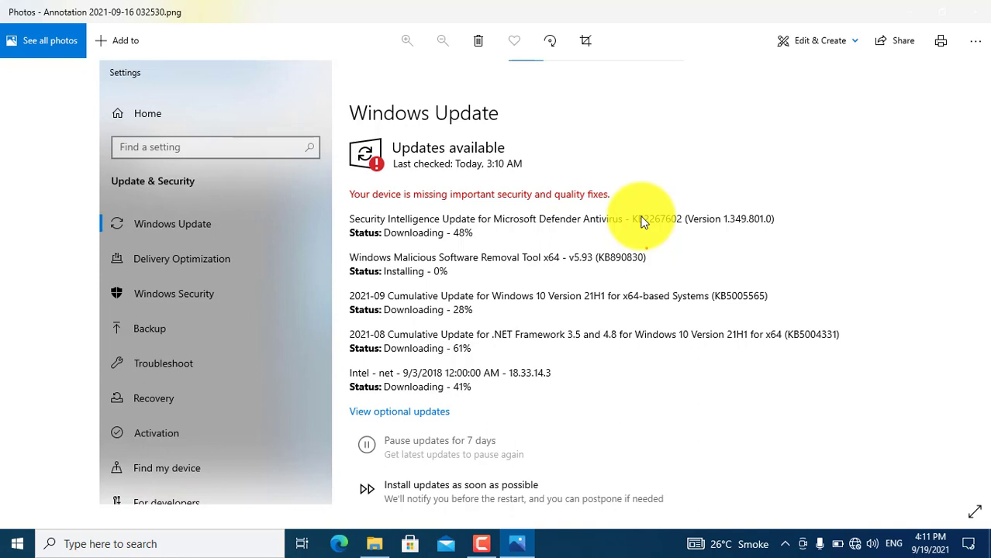
- Minimize the Windows Update screenshot in Photos and refresh the desktop
click(913, 4)
click(905, 8)
right_click(562, 120)
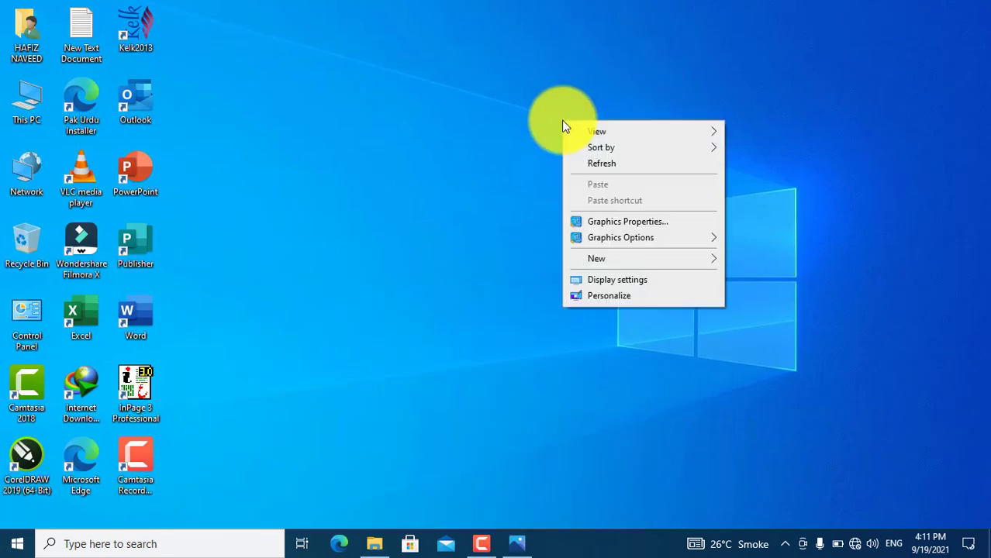
click(596, 160)
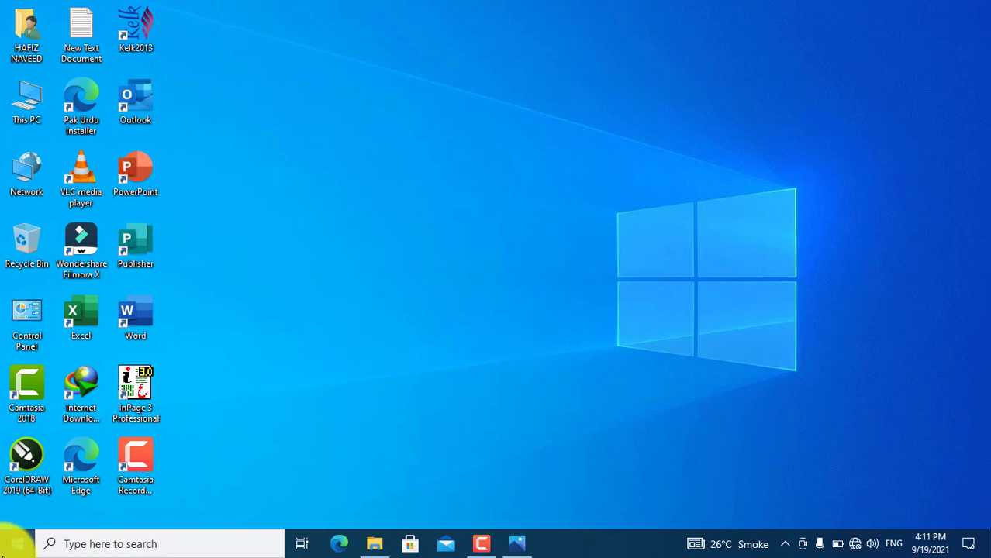
- Open the additional troubleshooters in the Update & Security settings
click(4, 550)
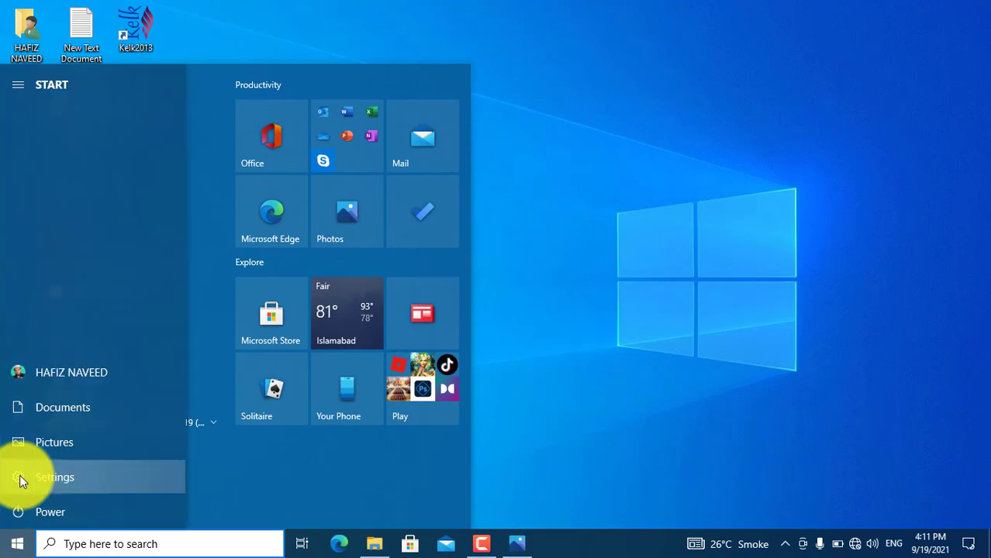
click(19, 474)
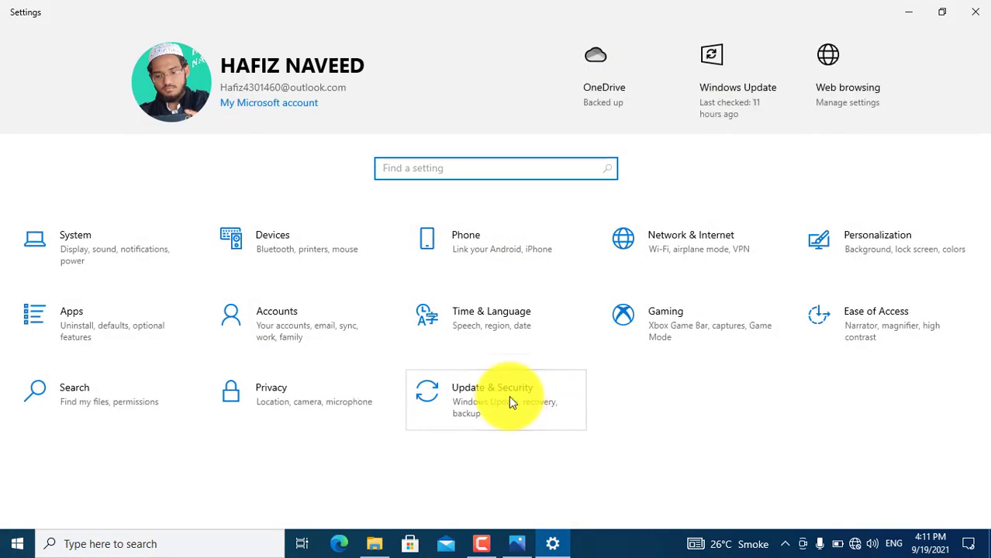
click(509, 397)
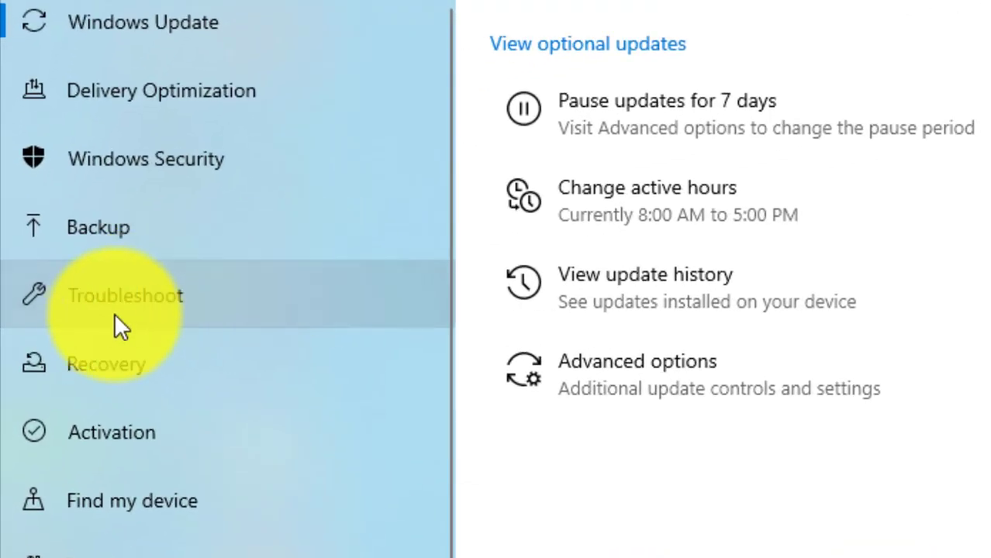
click(167, 301)
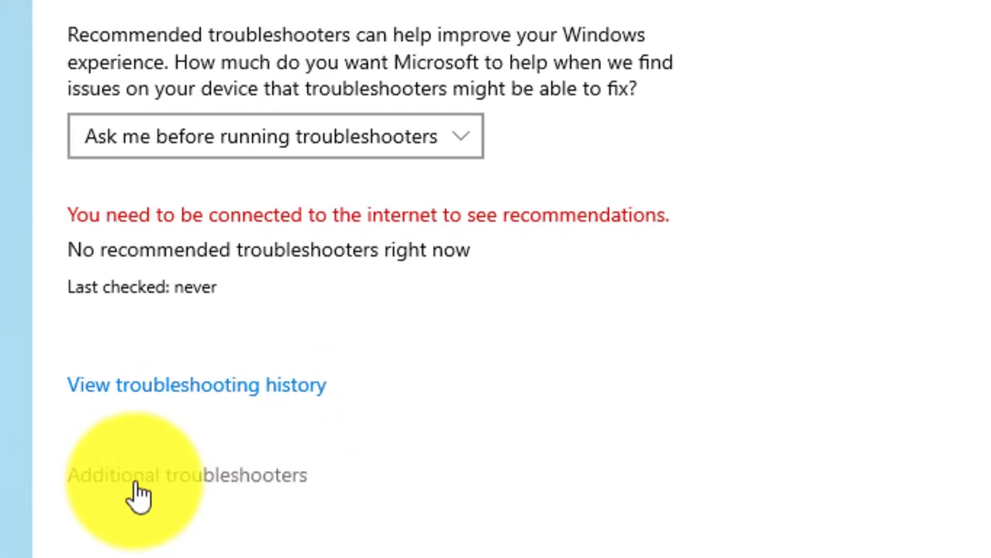
click(304, 481)
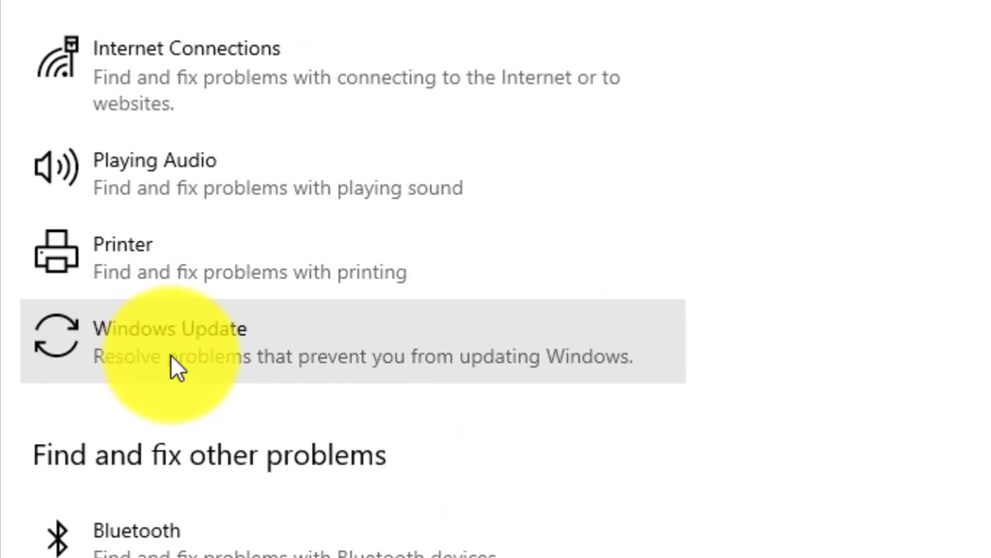
- Run the Windows Update troubleshooter and close its window
click(171, 357)
click(539, 431)
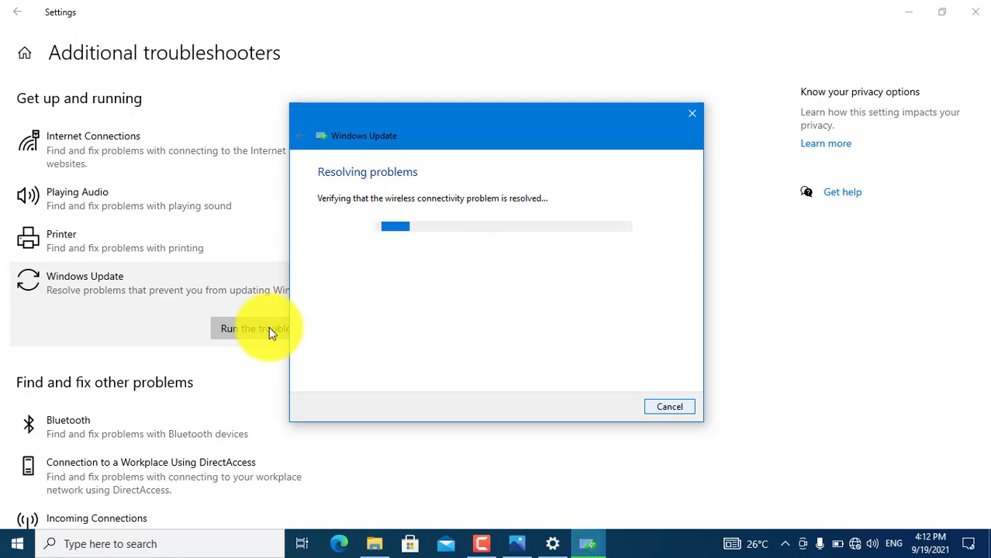
key(Escape)
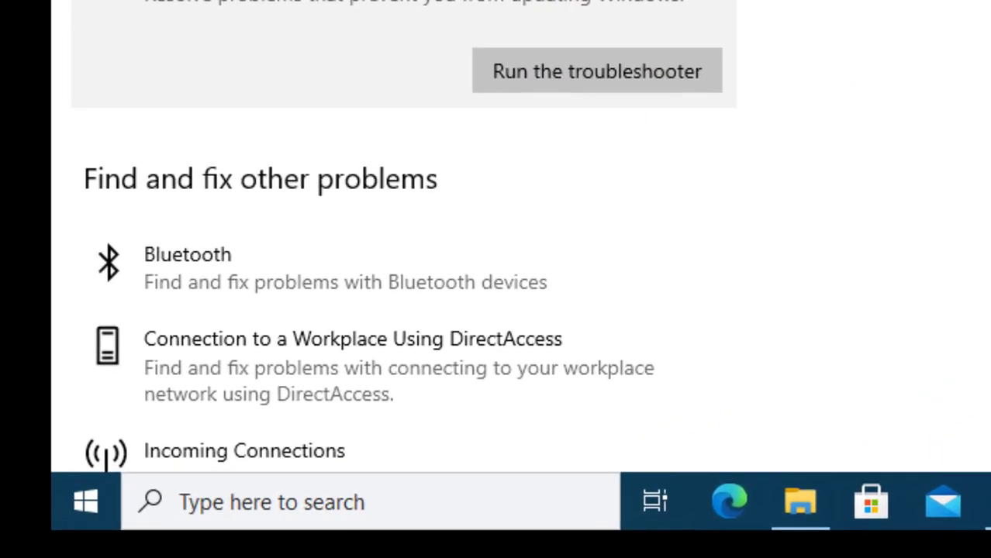
- Search Windows for "sc", open System Configuration and hide all Microsoft services in its services list
click(302, 515)
text(s)
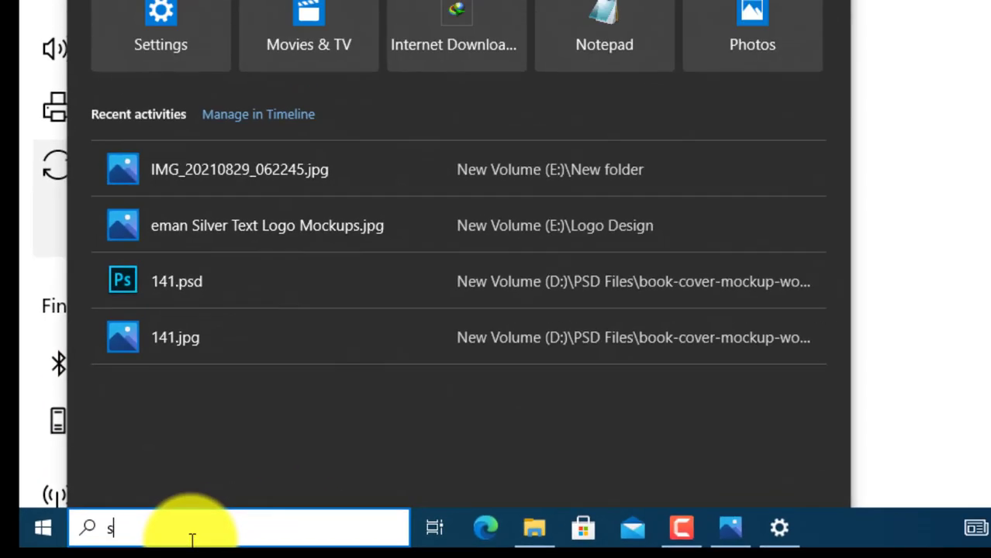
text(c)
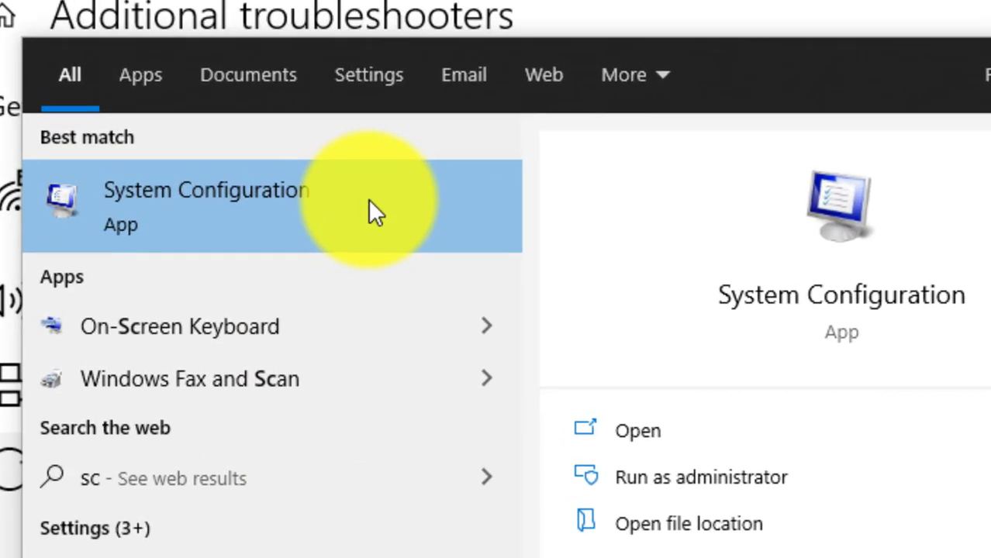
click(369, 204)
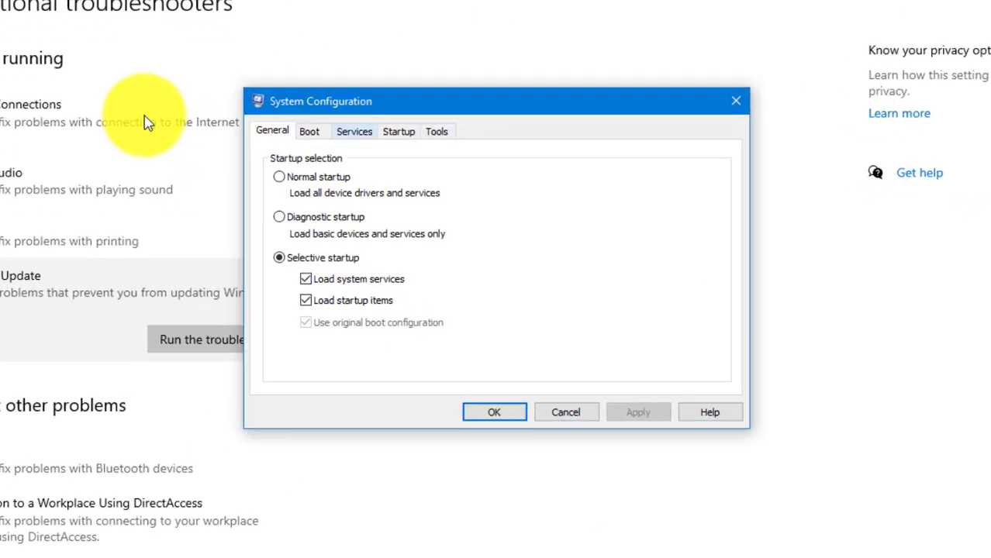
key(ctrl+Tab)
key(ctrl+Tab)
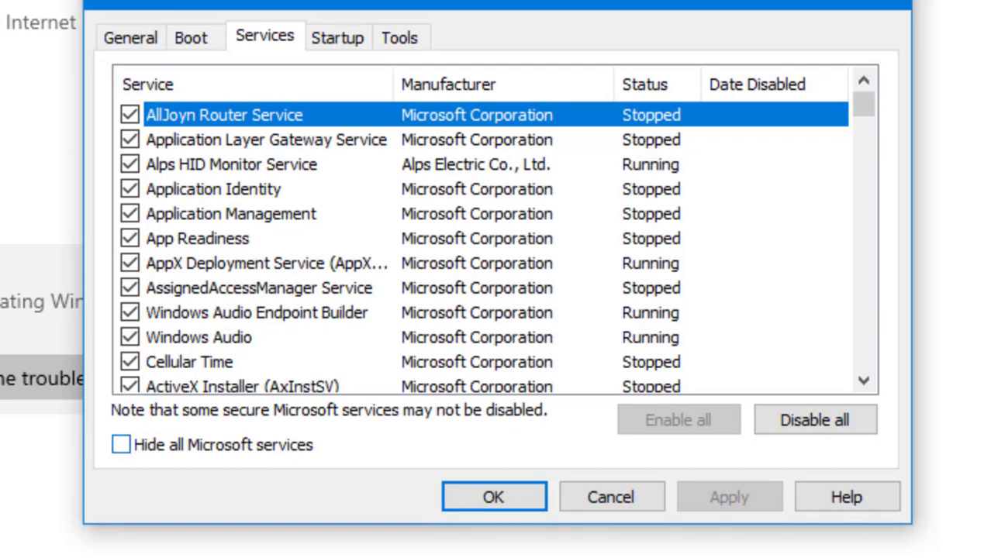
click(121, 444)
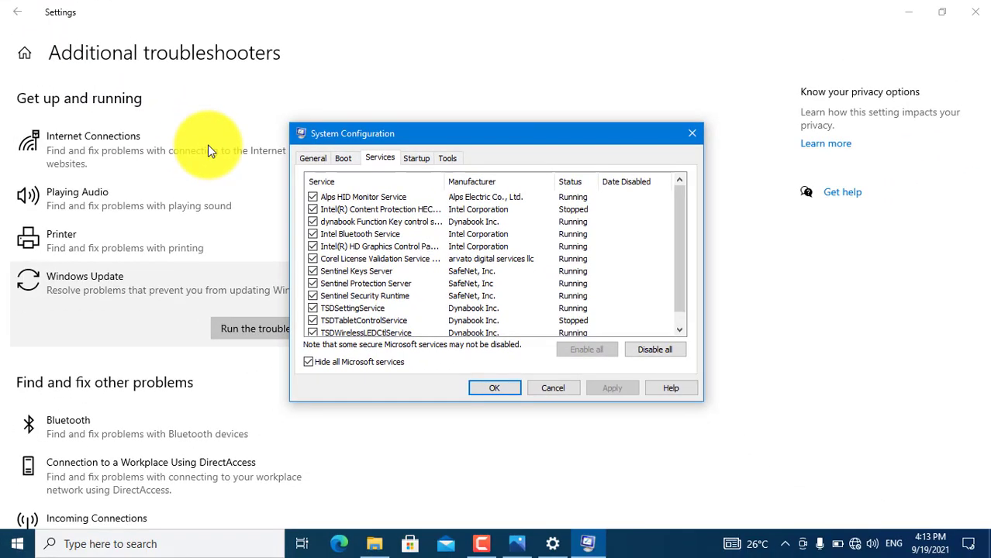
- Review the screenshot of available updates in Photos, minimize it and dismiss System Configuration without applying changes
key(alt+Tab)
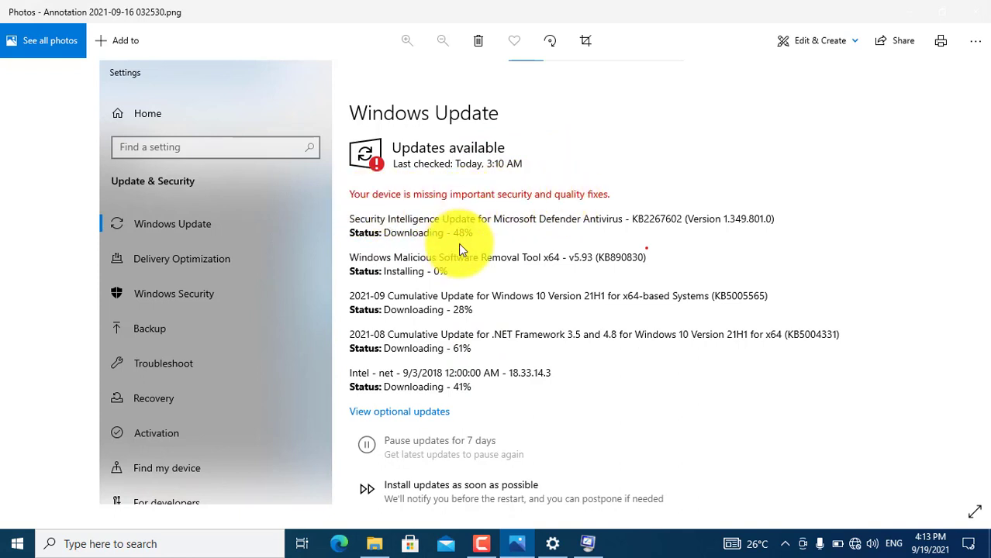
click(912, 4)
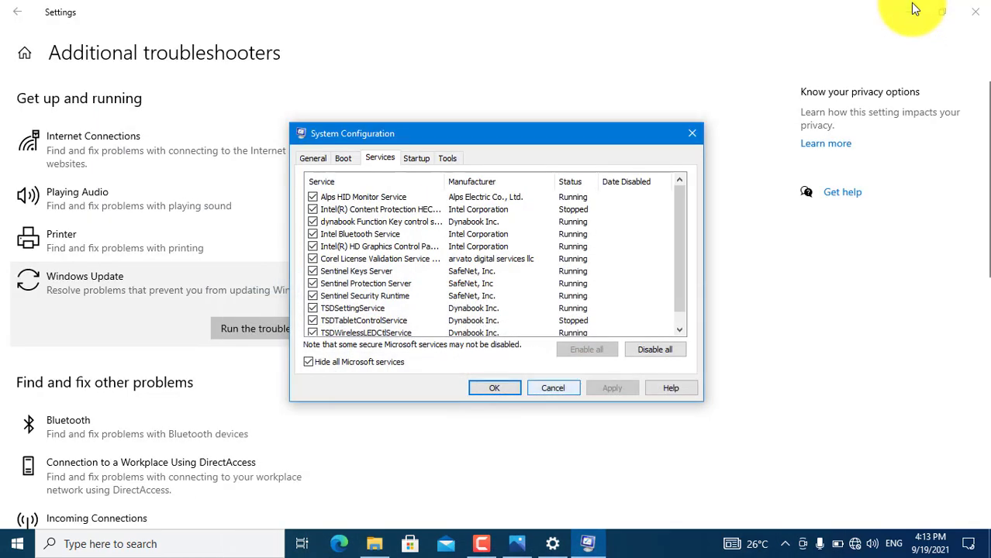
key(Escape)
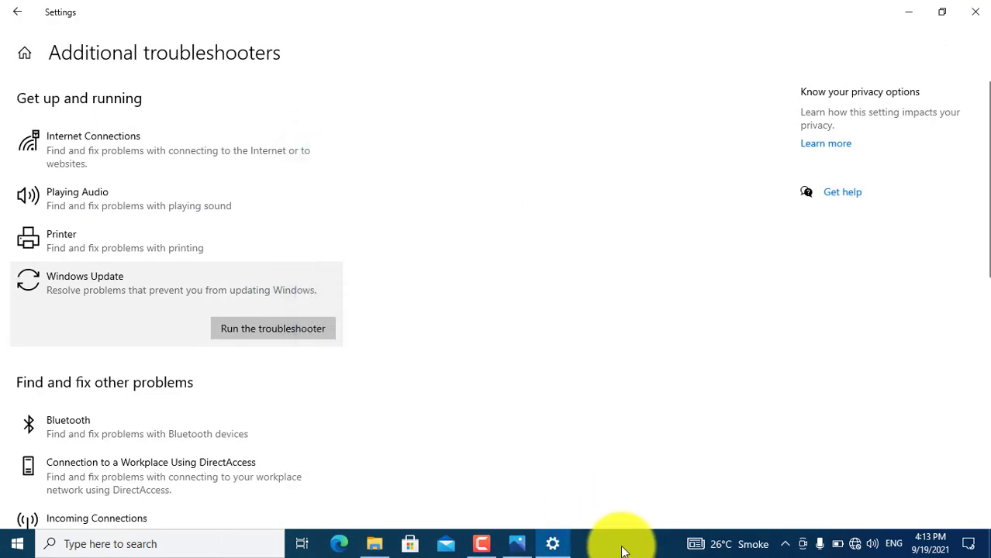
- Examine the startup programs in Task Manager and the actions offered for Internet Download Manager, and close it
right_click(622, 545)
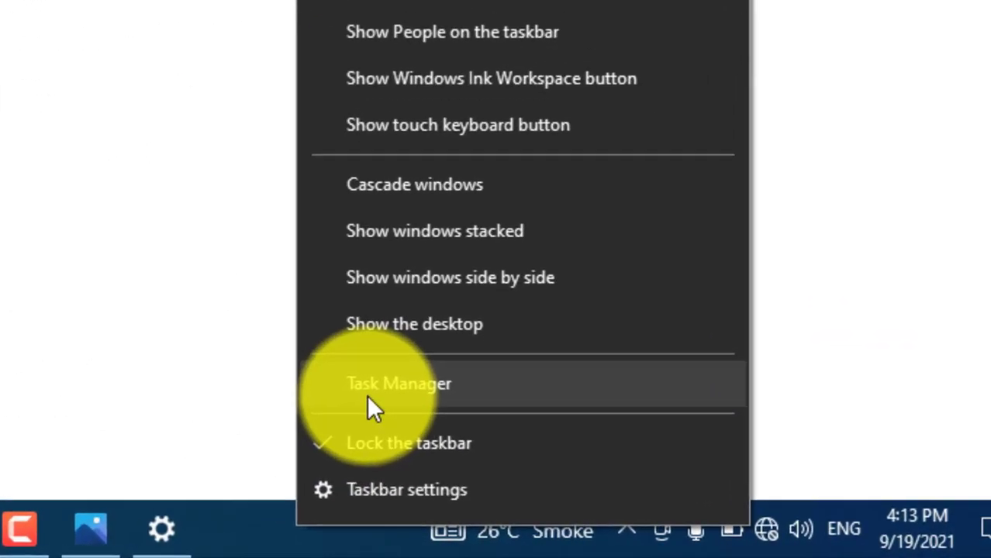
click(527, 427)
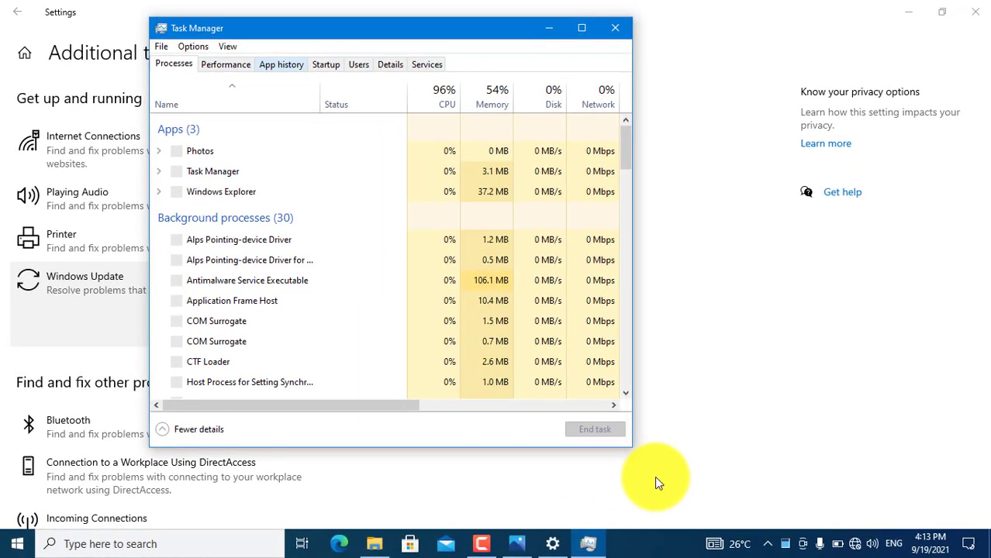
key(ctrl+Tab)
key(ctrl+Tab)
key(ctrl+Tab)
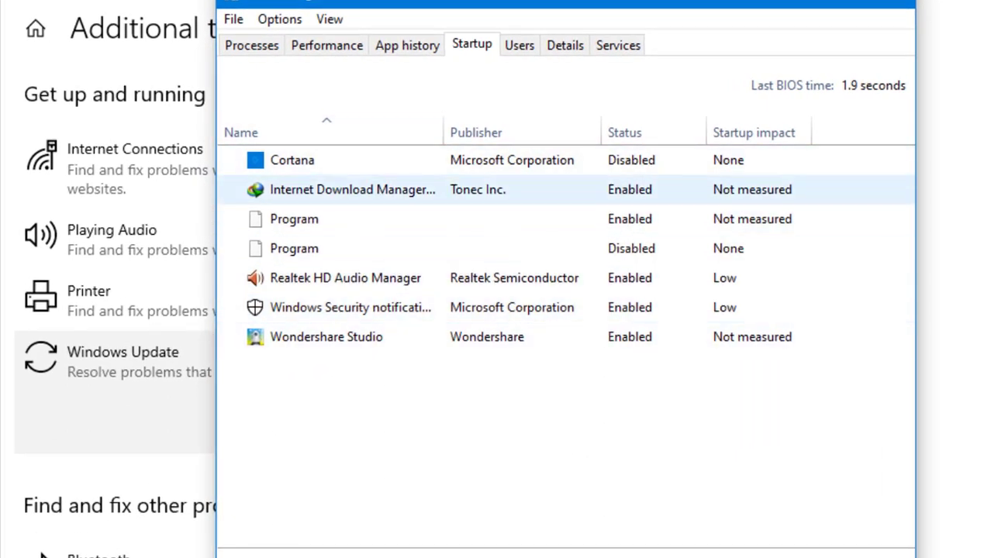
right_click(624, 193)
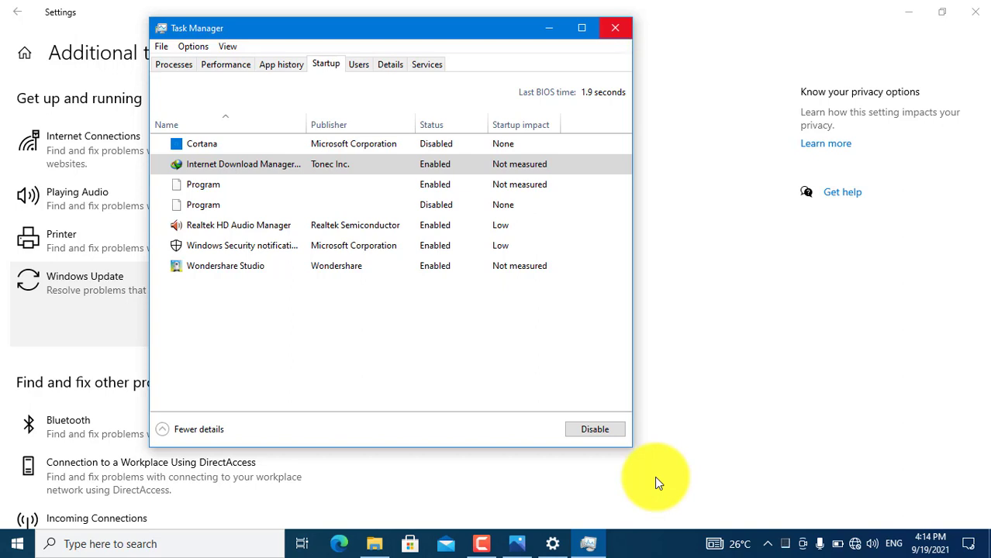
key(alt+F4)
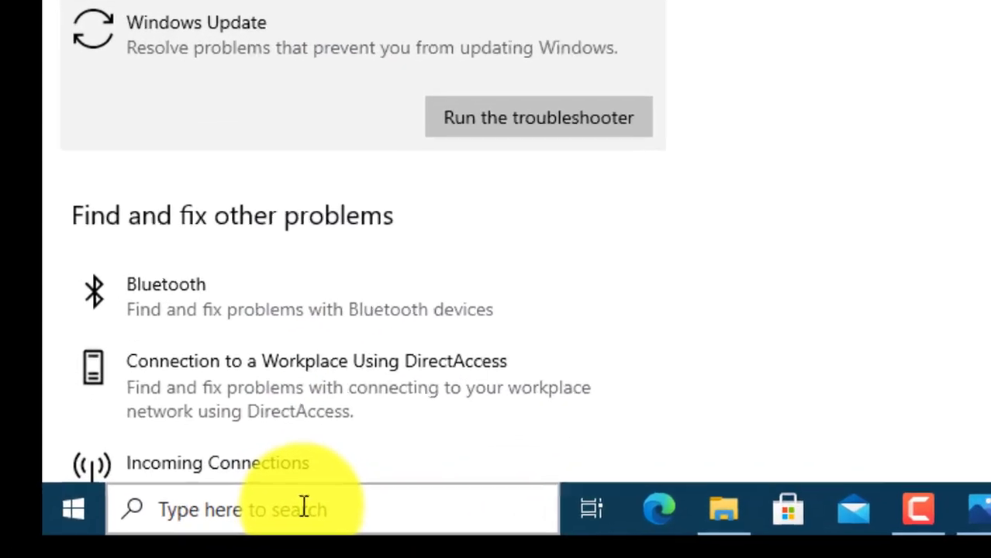
- Search Windows for the Services app and open it
click(143, 543)
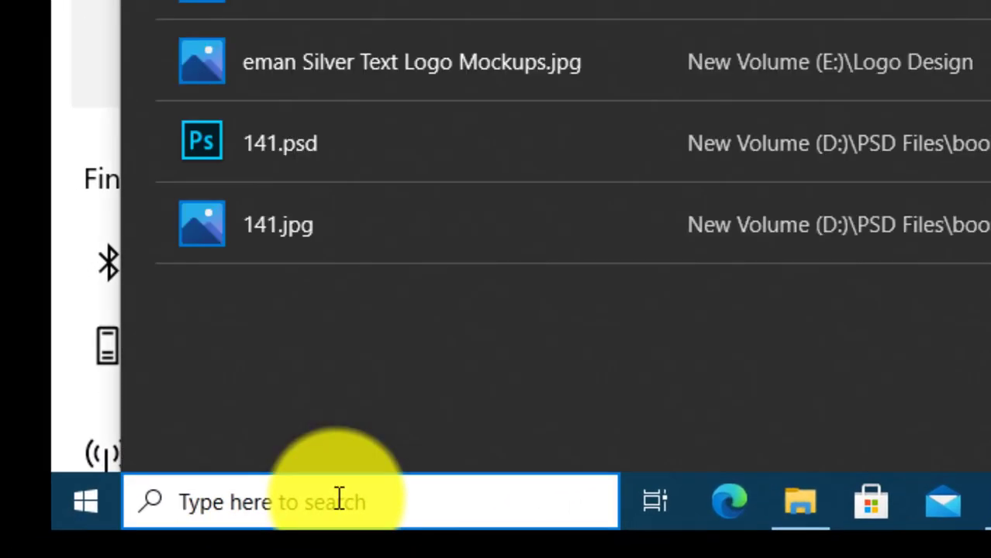
text(s)
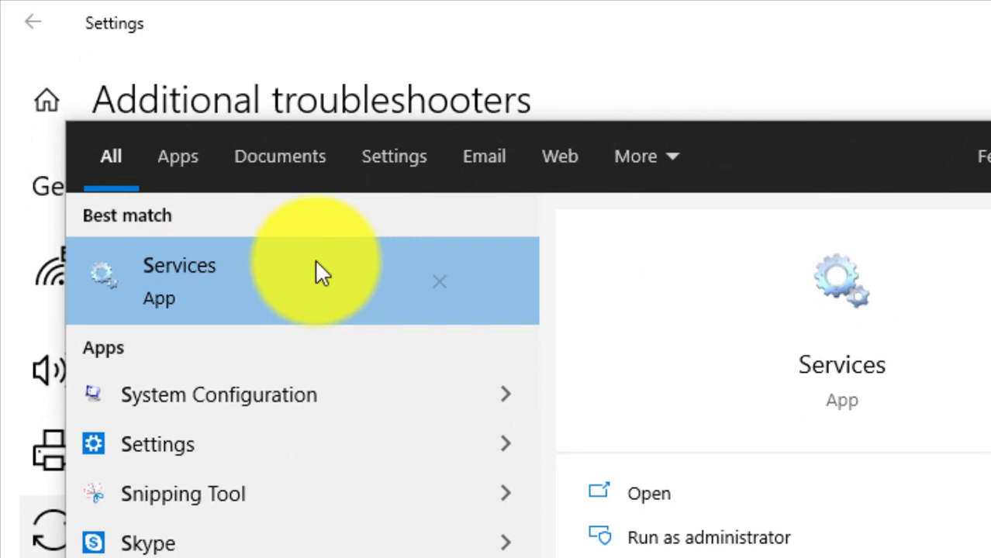
click(315, 261)
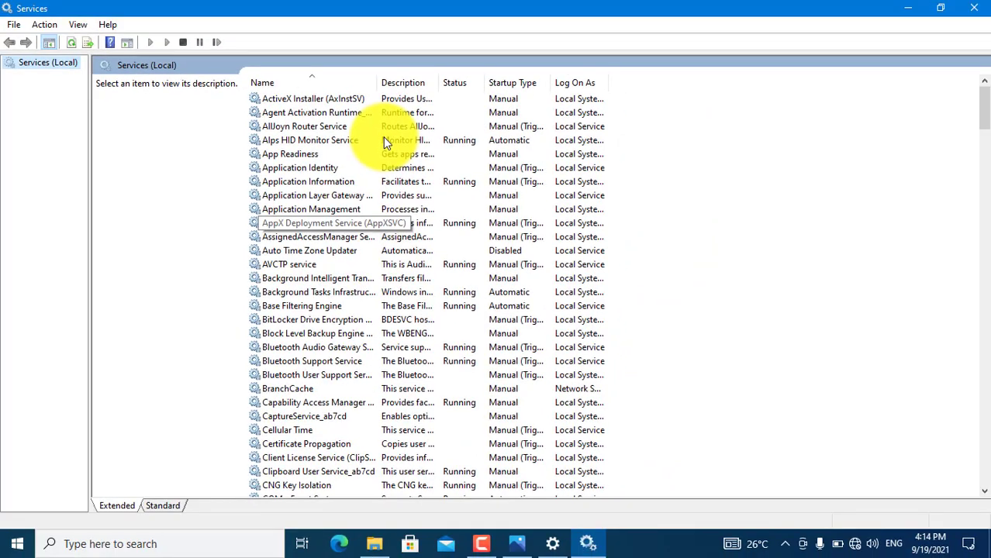
- Find the Windows Update service in the services list and stop it
click(333, 222)
key(w)
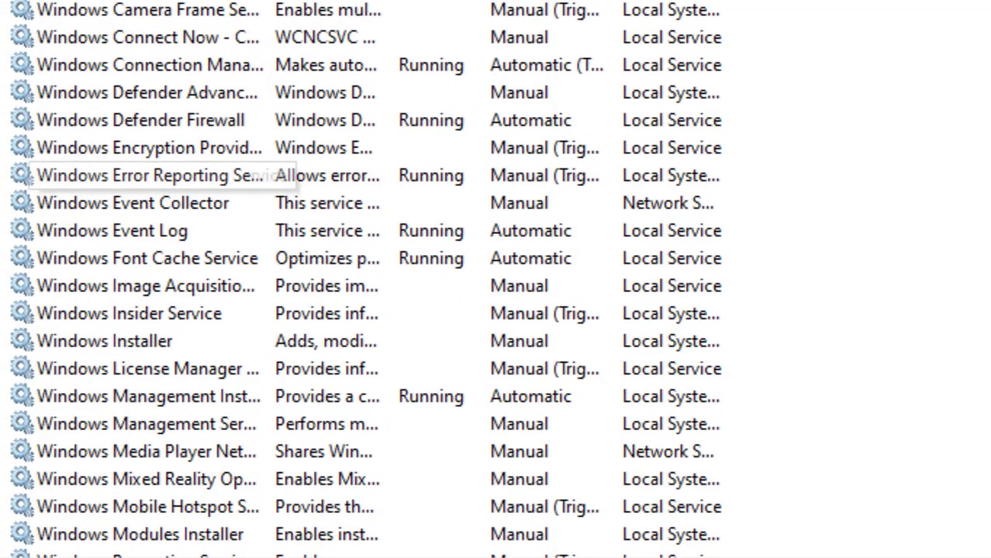
scroll(155, 176, down, 4)
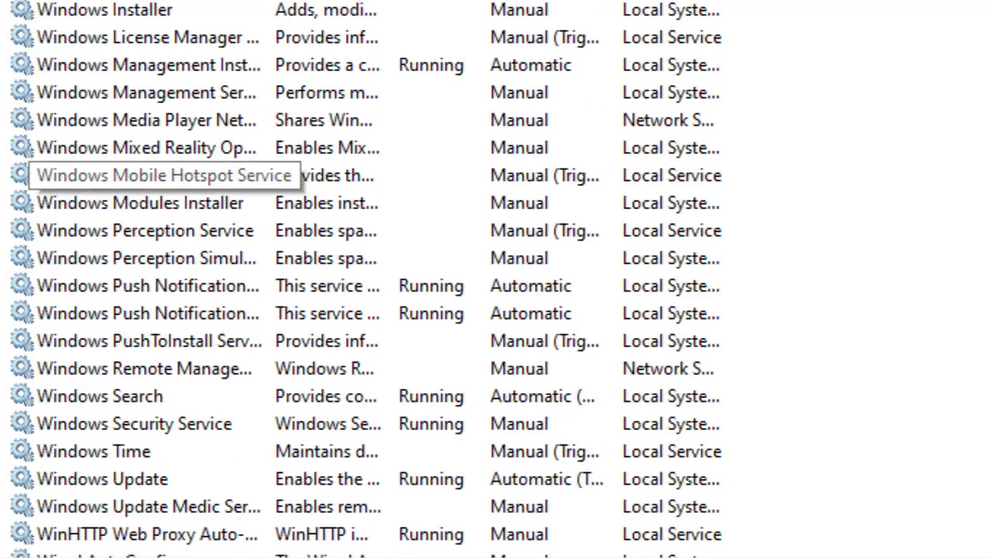
scroll(155, 175, down, 3)
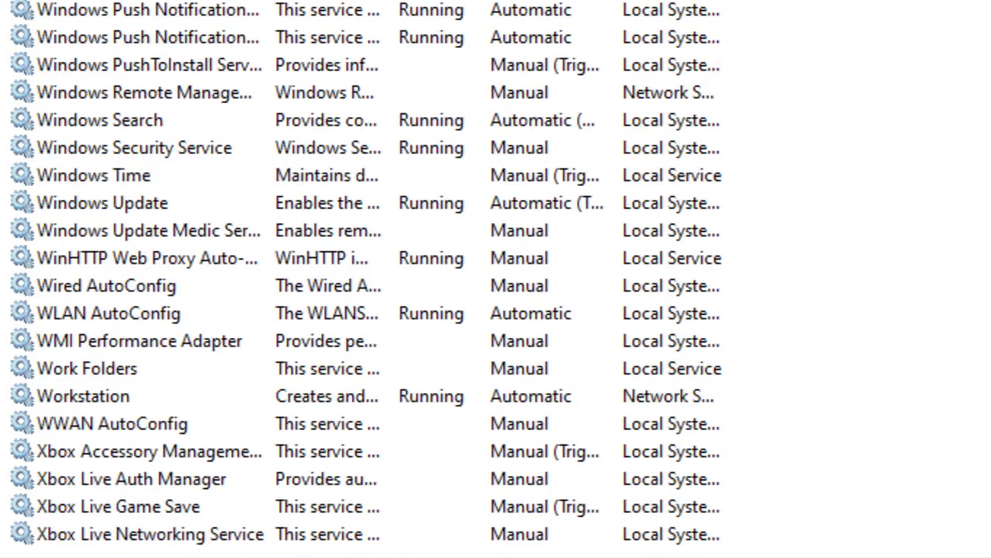
click(102, 202)
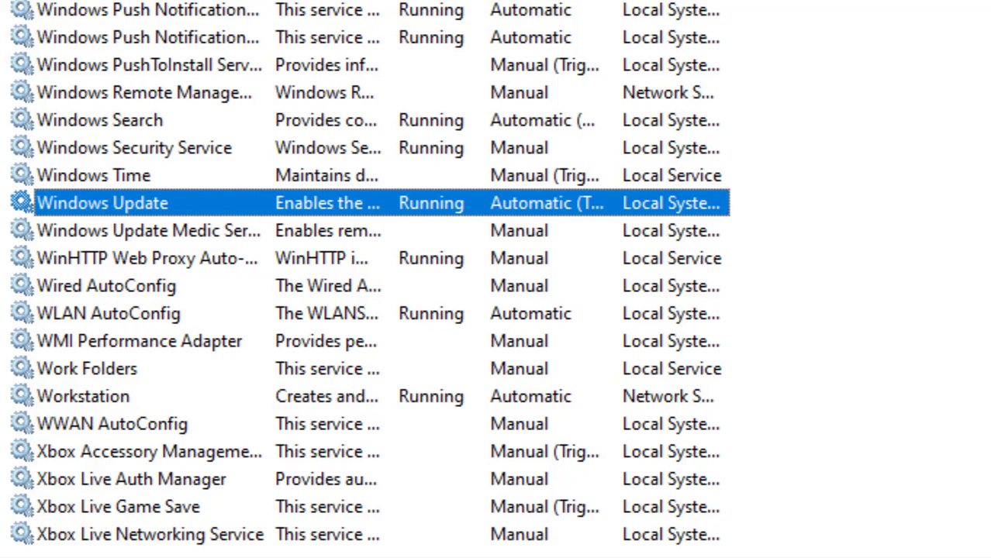
right_click(53, 204)
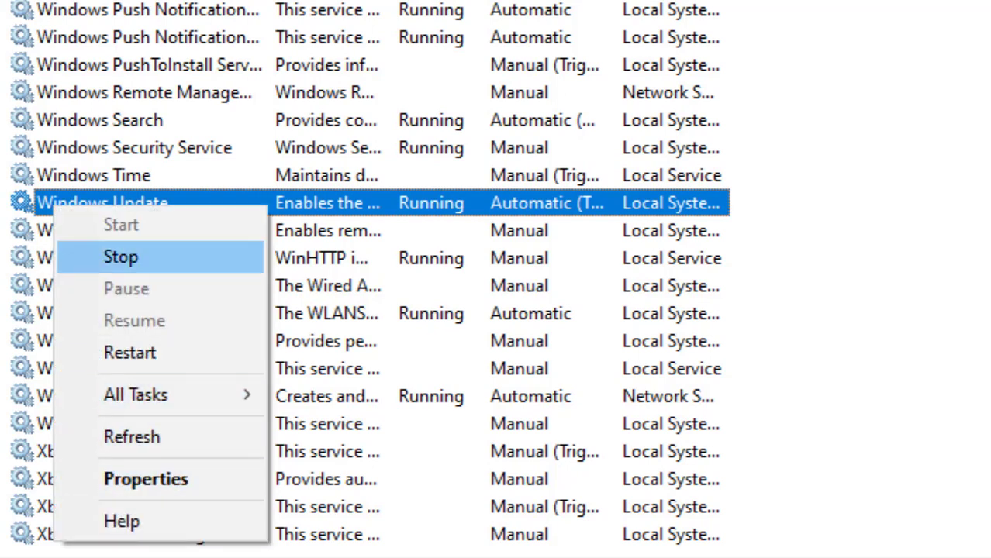
click(120, 256)
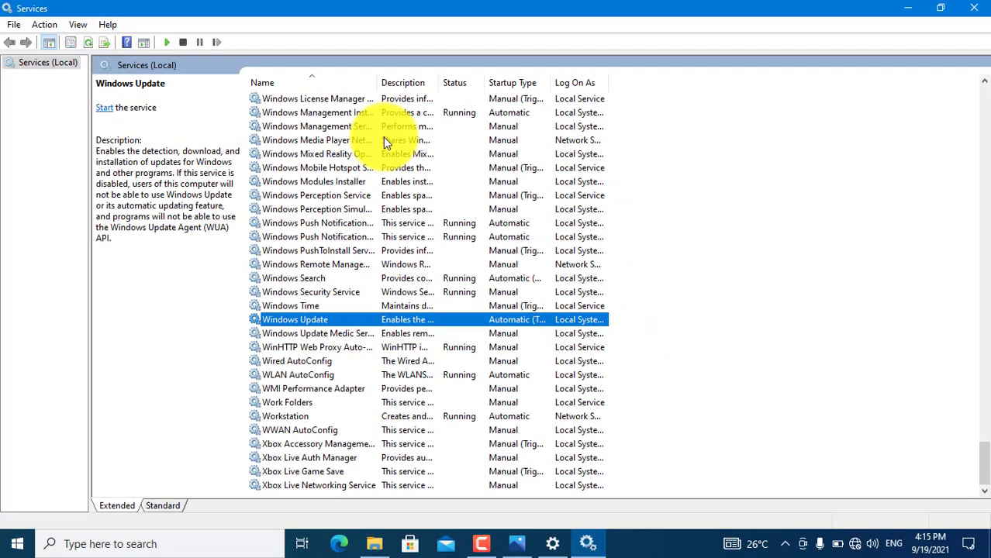
- Start the Windows Update service again from the services list
key(shift+F10)
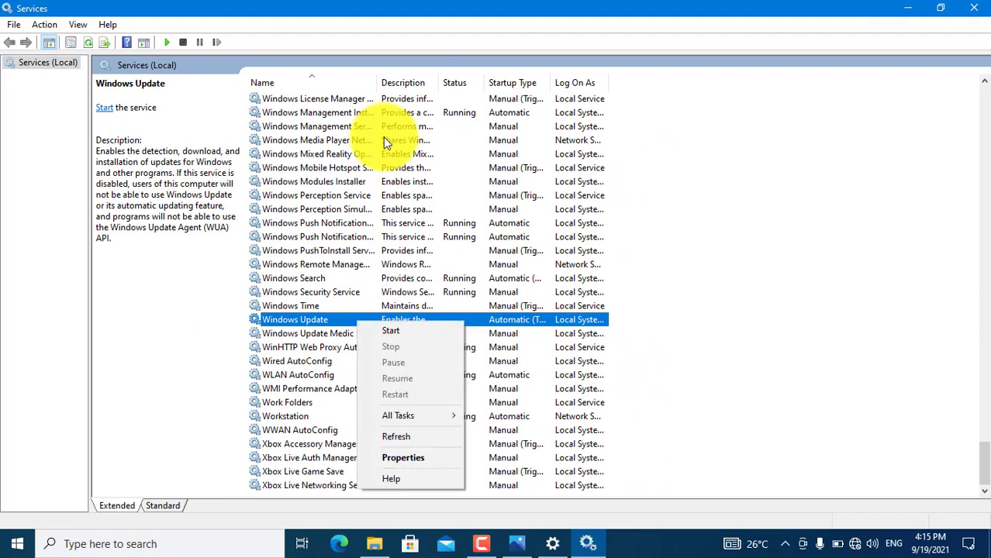
key(Down)
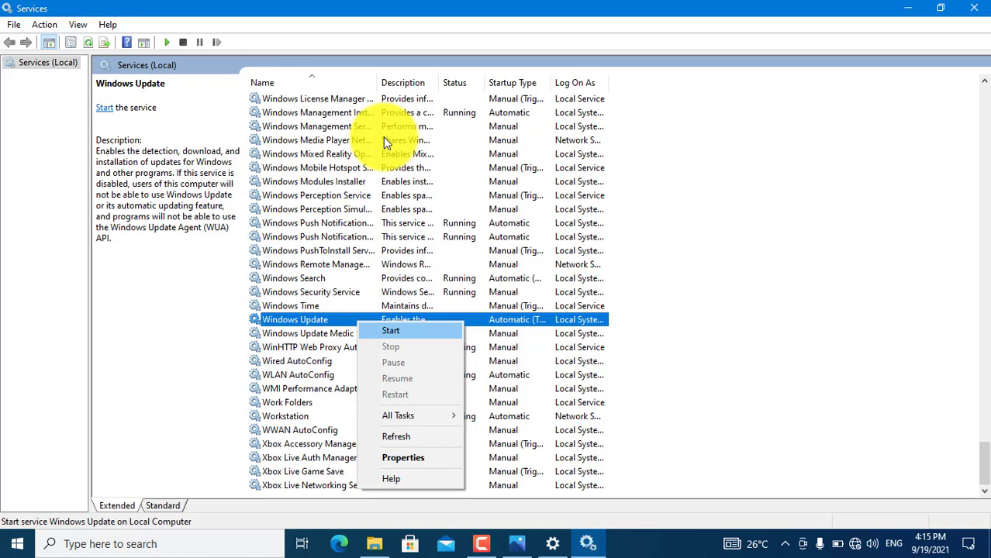
key(Return)
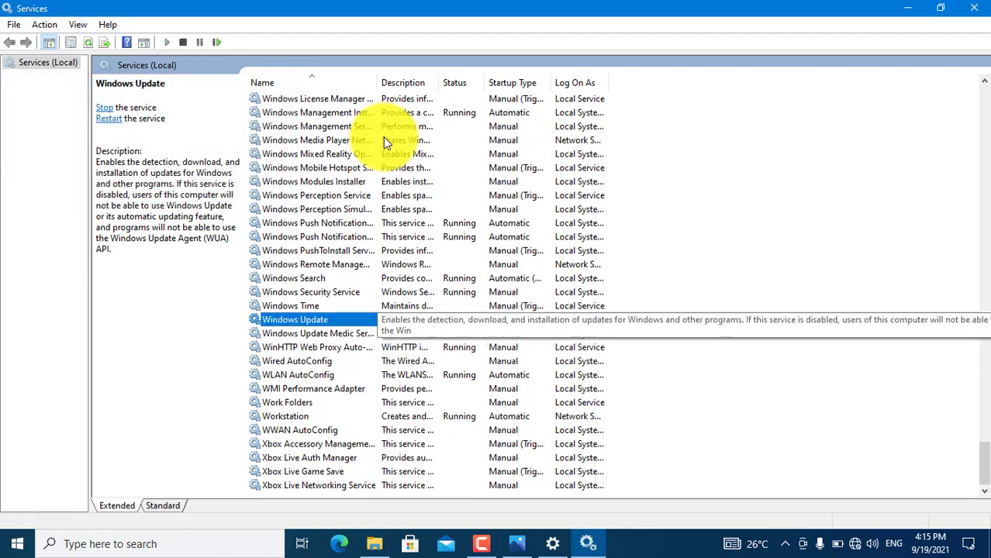
- Open the properties of the Windows Update service, review its startup type, and close them
key(shift+F10)
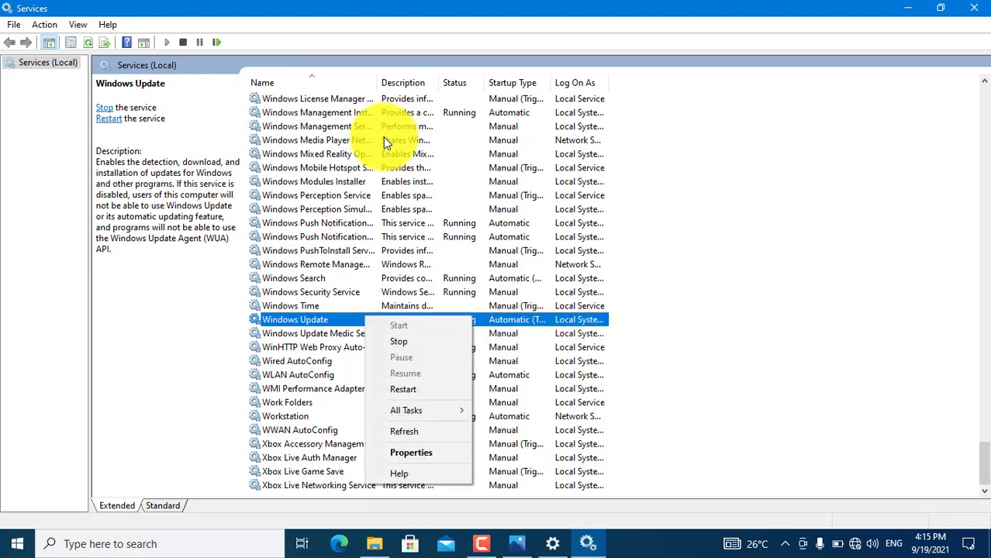
key(Down)
key(Down)
key(Down)
key(Down)
key(Down)
key(Down)
key(Down)
key(Down)
key(Up)
key(Up)
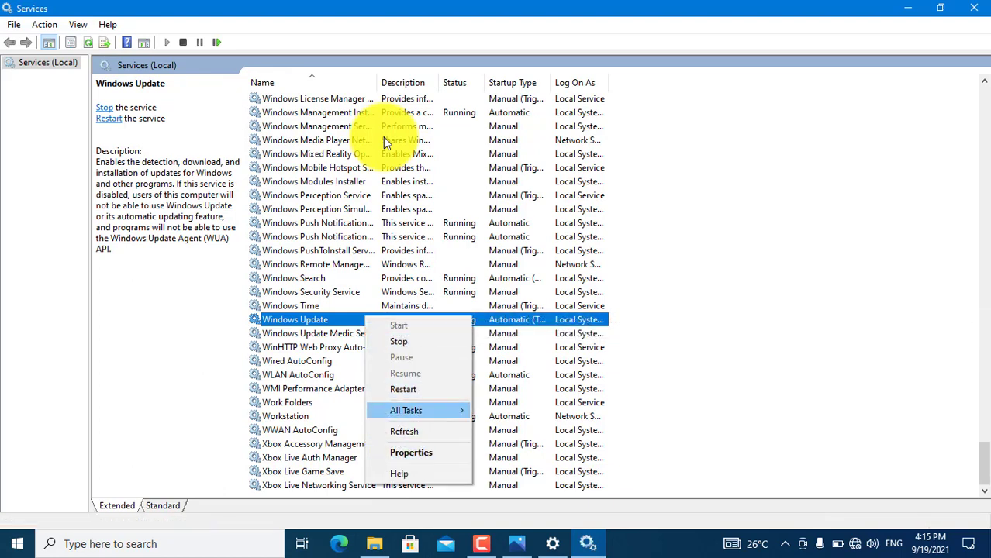
key(Down)
key(Down)
key(Return)
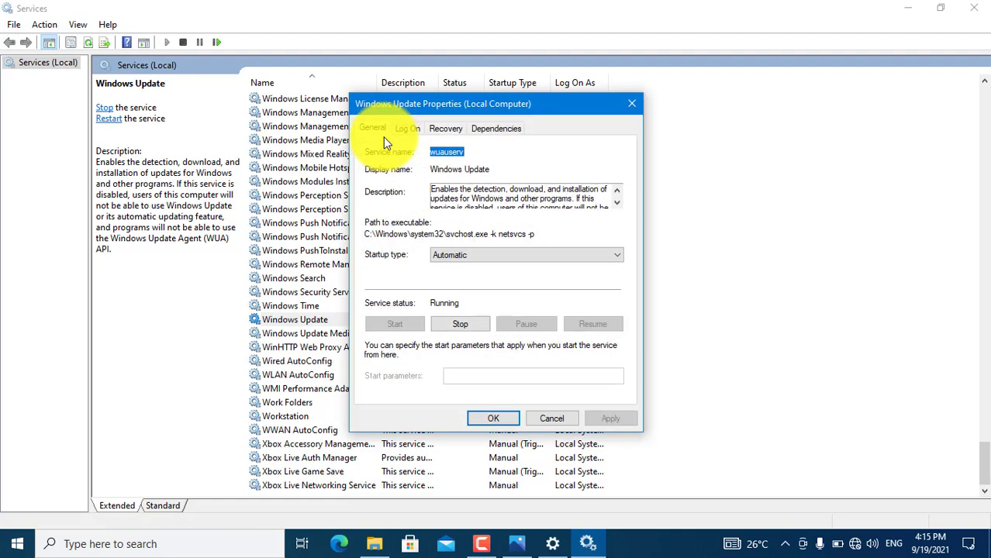
key(Tab)
key(Return)
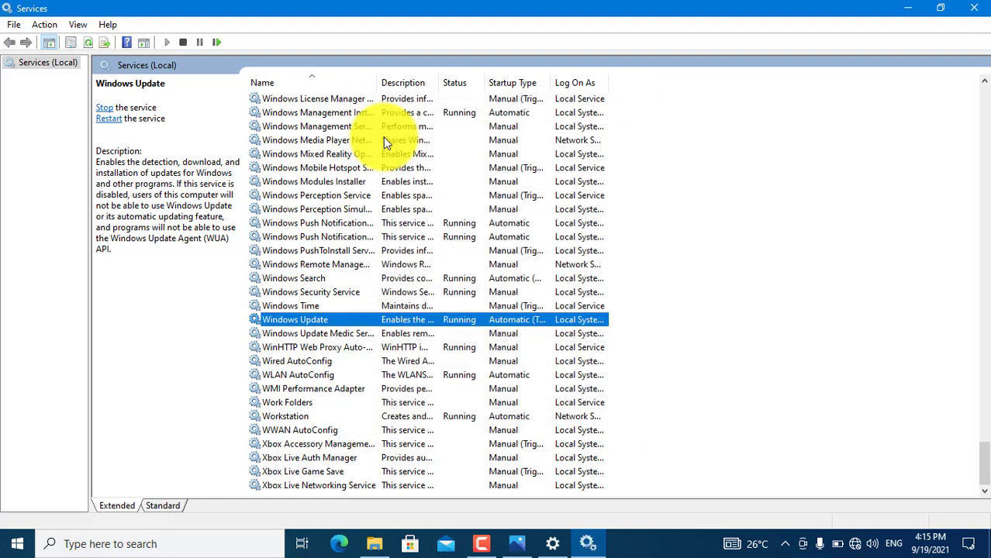
- Review the screenshot of downloading updates in Photos, and switch to Settings to view the Windows Update page under Update & Security
key(alt+Tab)
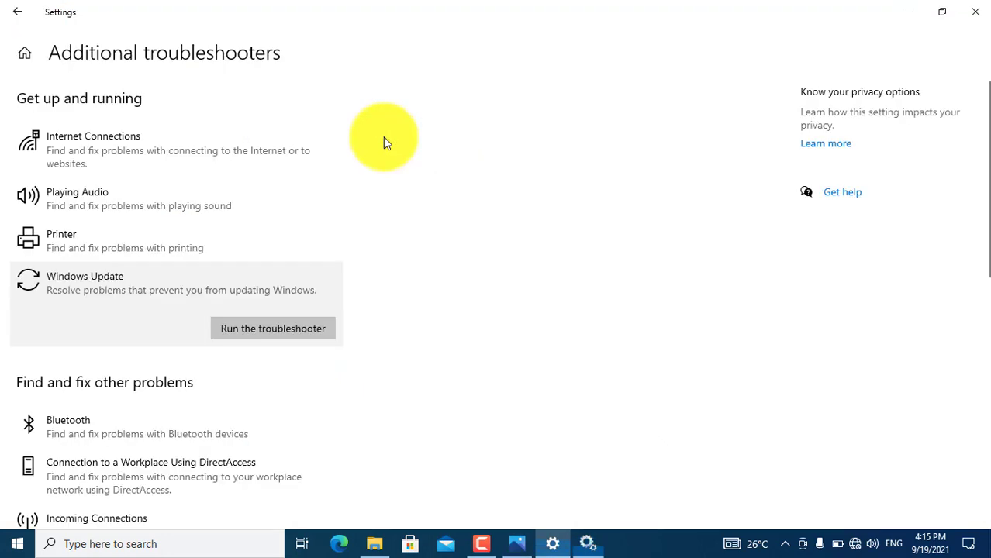
click(516, 543)
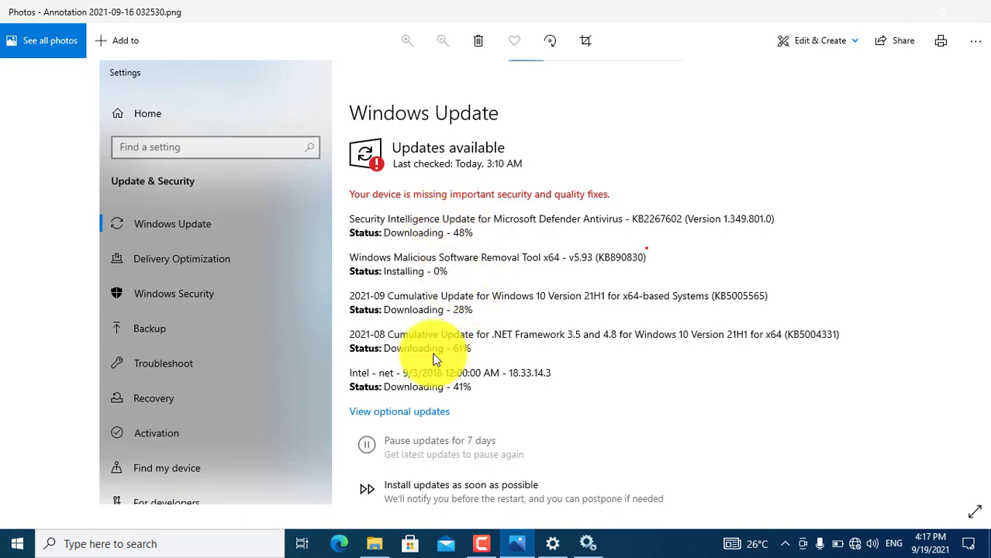
click(551, 545)
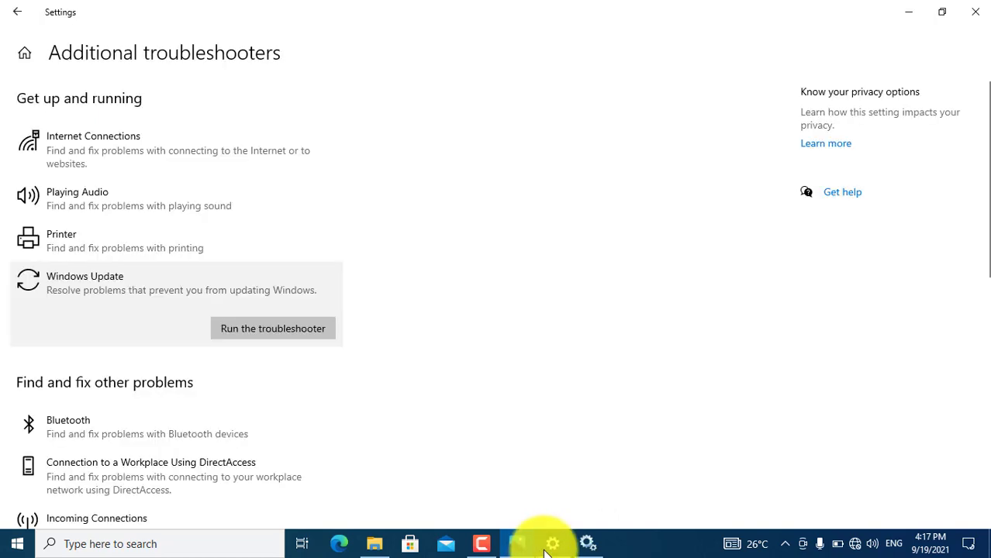
click(25, 53)
click(472, 381)
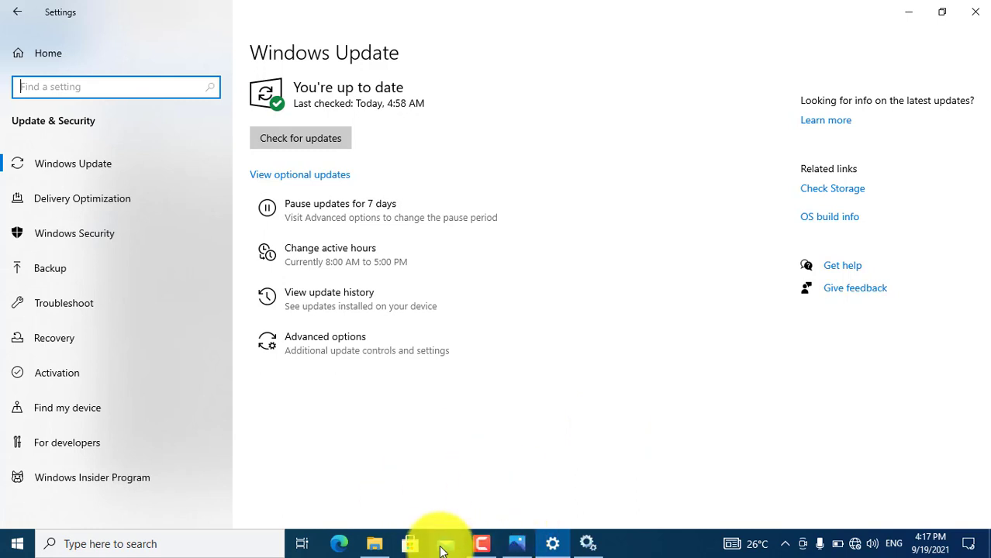
- Minimize the open Settings, Photos and Services windows to show the desktop
click(903, 9)
click(902, 8)
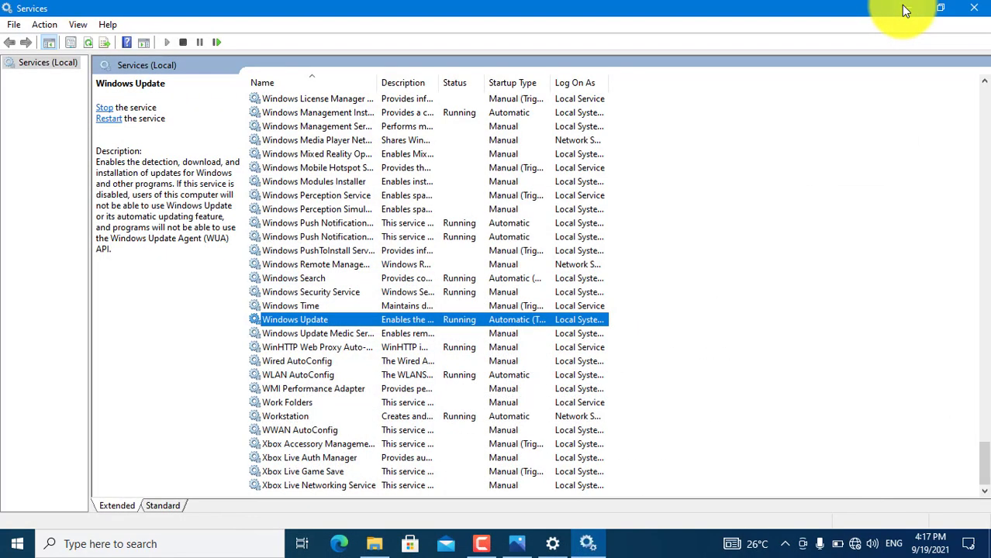
click(902, 7)
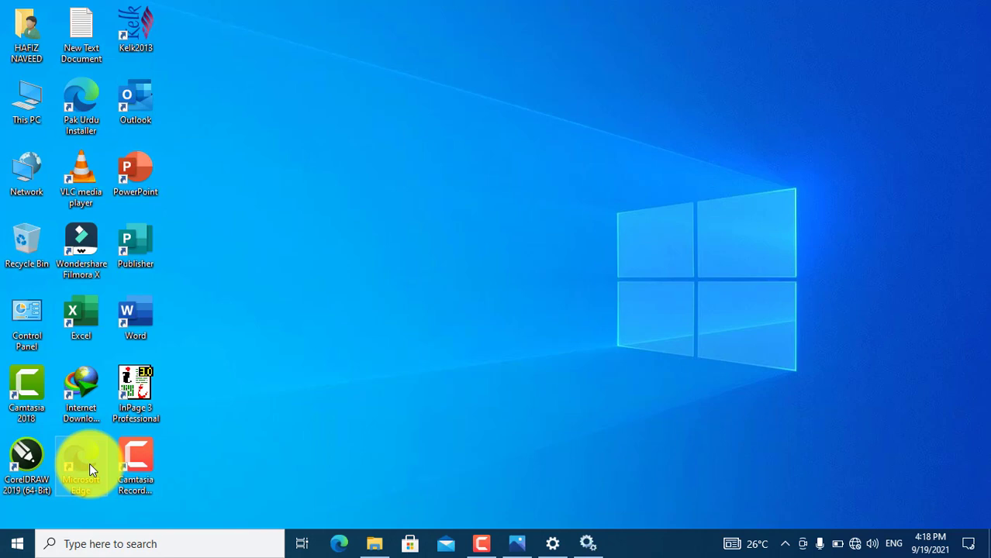
drag(259, 225, 400, 252)
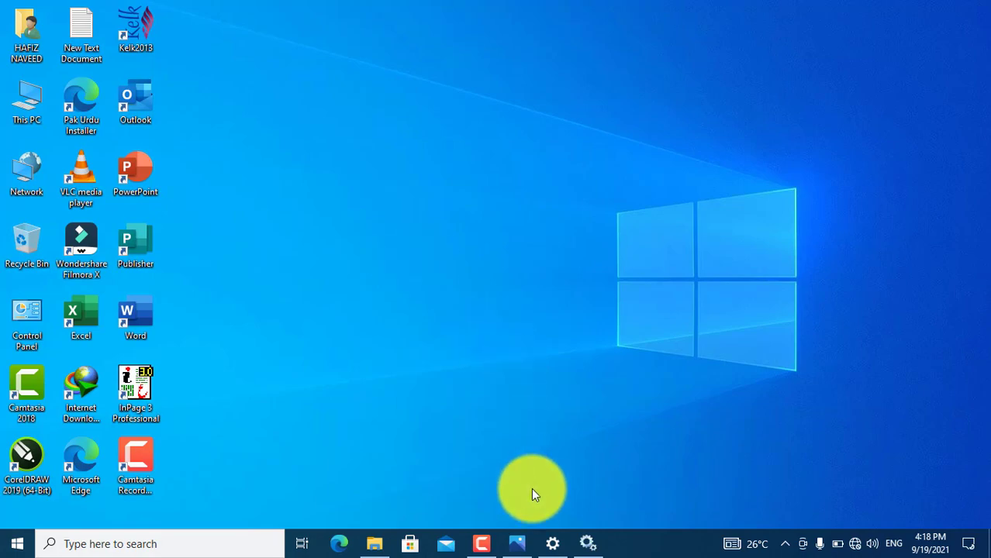
- Restore the Settings window on the Windows Update page and close the Services window
click(552, 543)
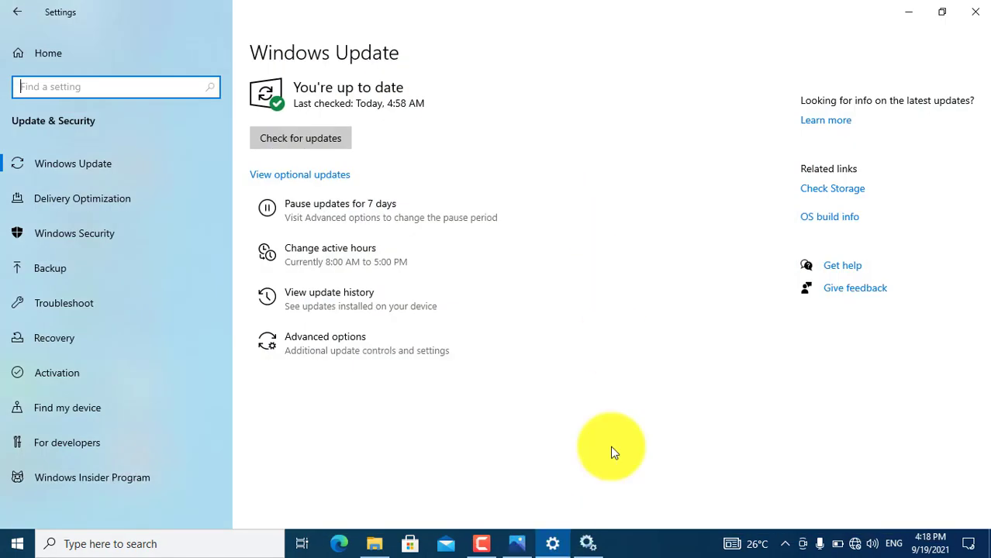
click(589, 543)
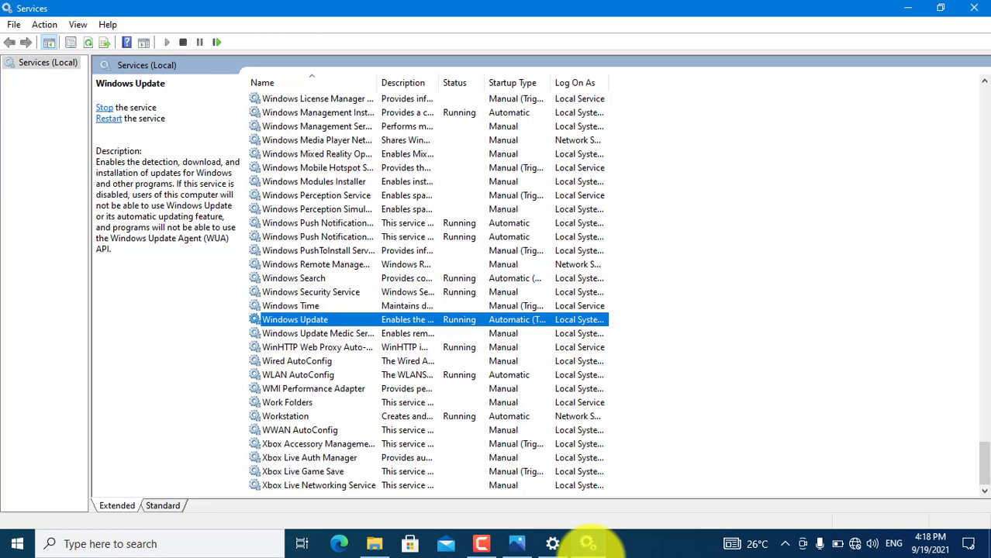
click(975, 12)
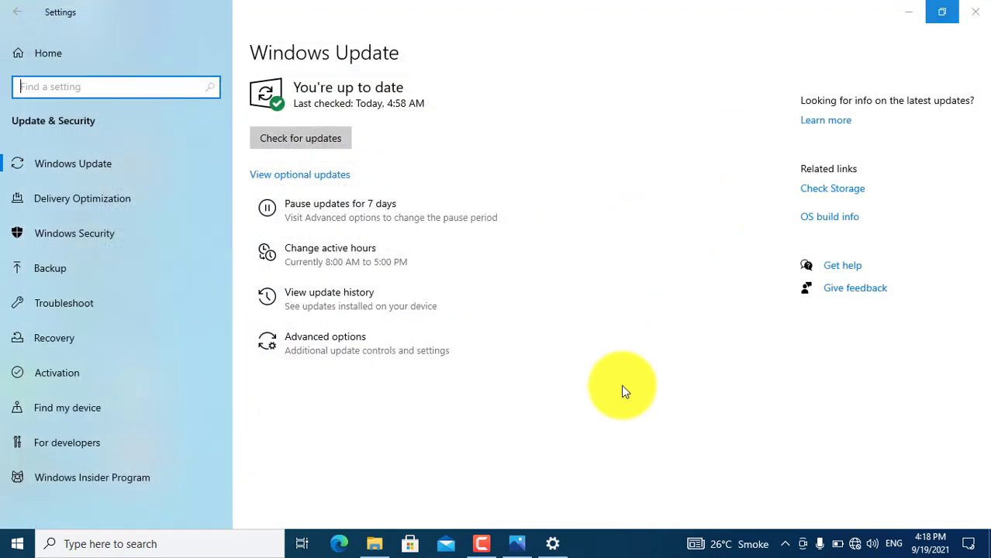